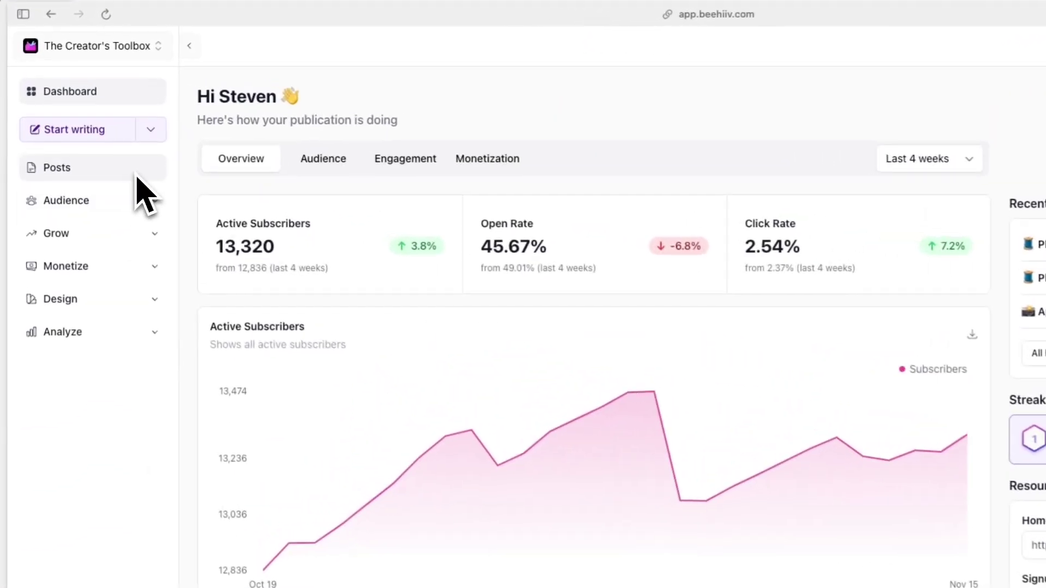
- Open a blank 'New Post' draft from the Posts list
click(99, 145)
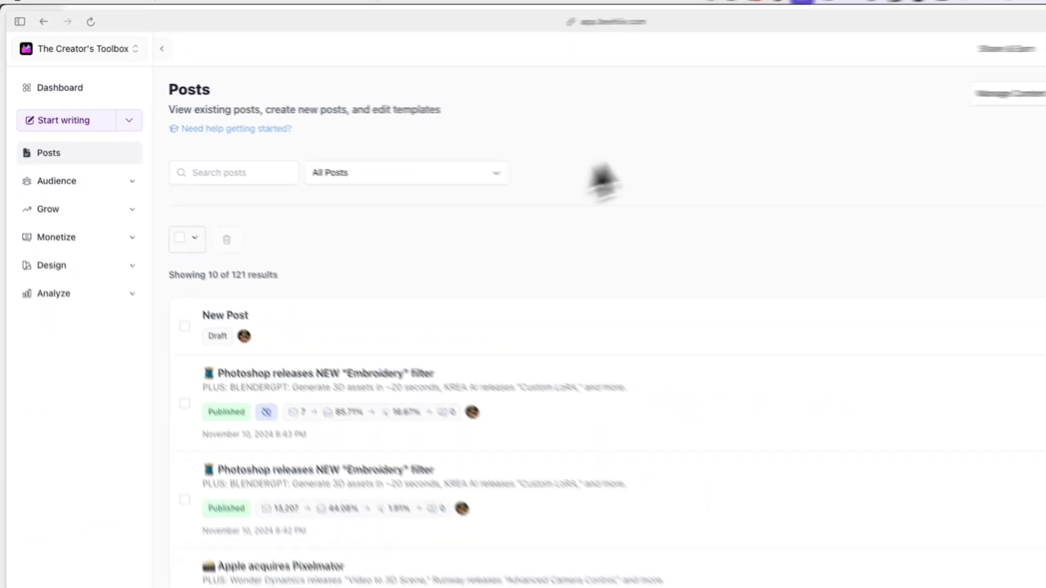
click(932, 95)
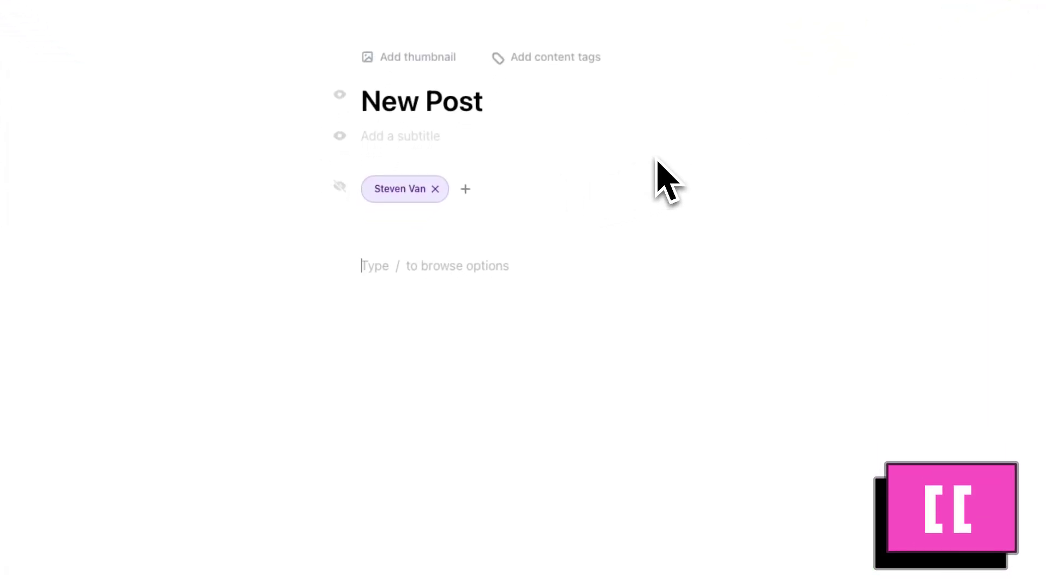
text([[Photoshop)
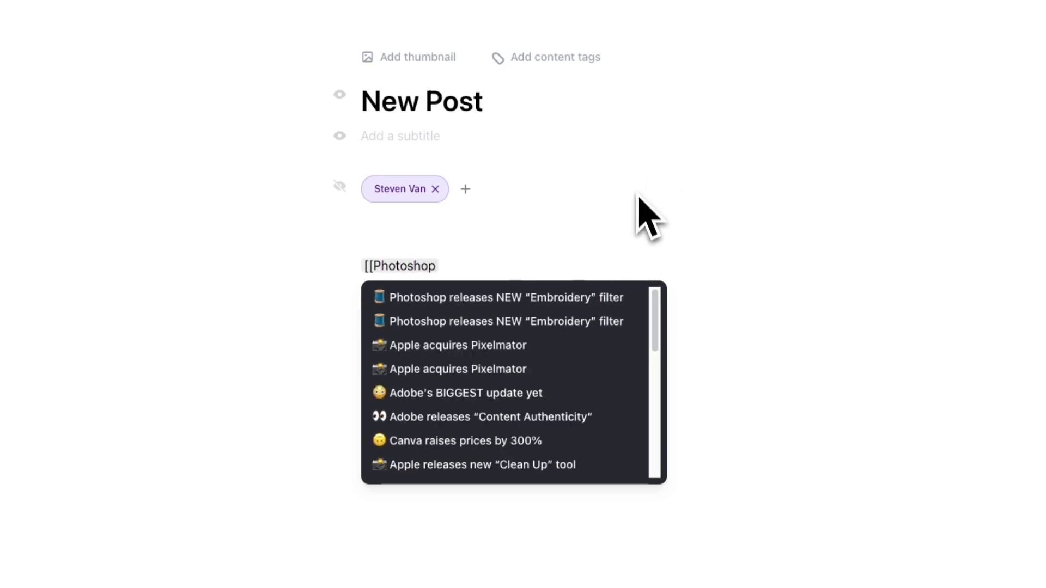
- Insert a backlink to 'Photoshop releases NEW “Embroidery” filter' from the [[ suggestions
click(609, 327)
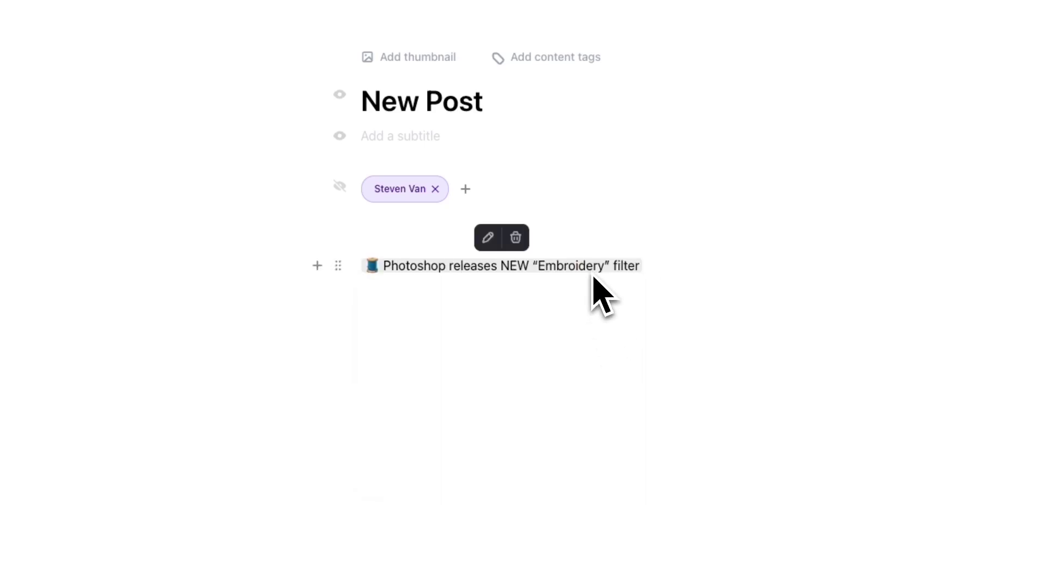
- Retitle the backlink to 'this article.' after the text 'We covered this topic in'
click(486, 238)
click(595, 216)
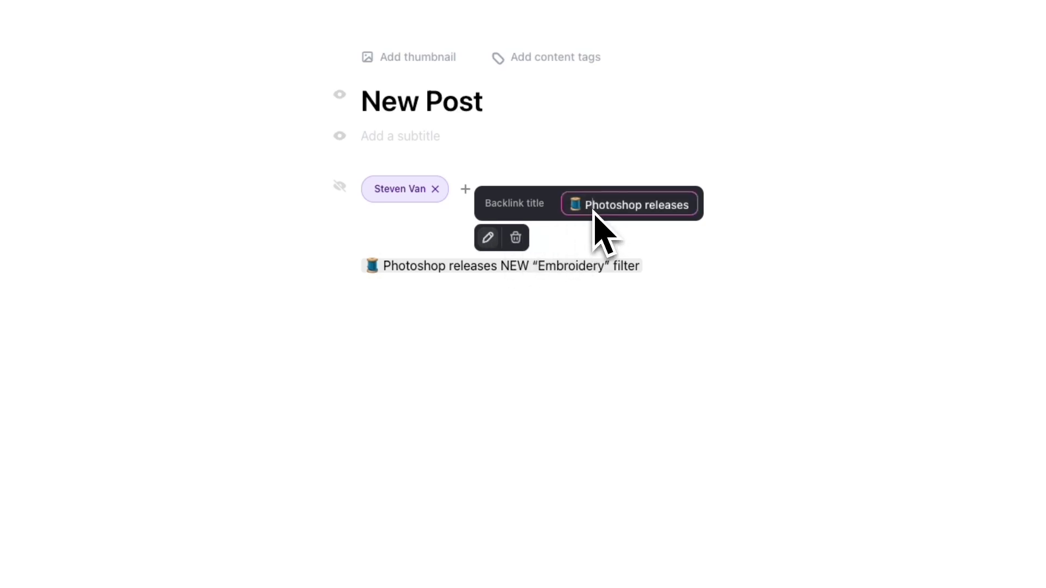
key(ctrl+a)
text(this a)
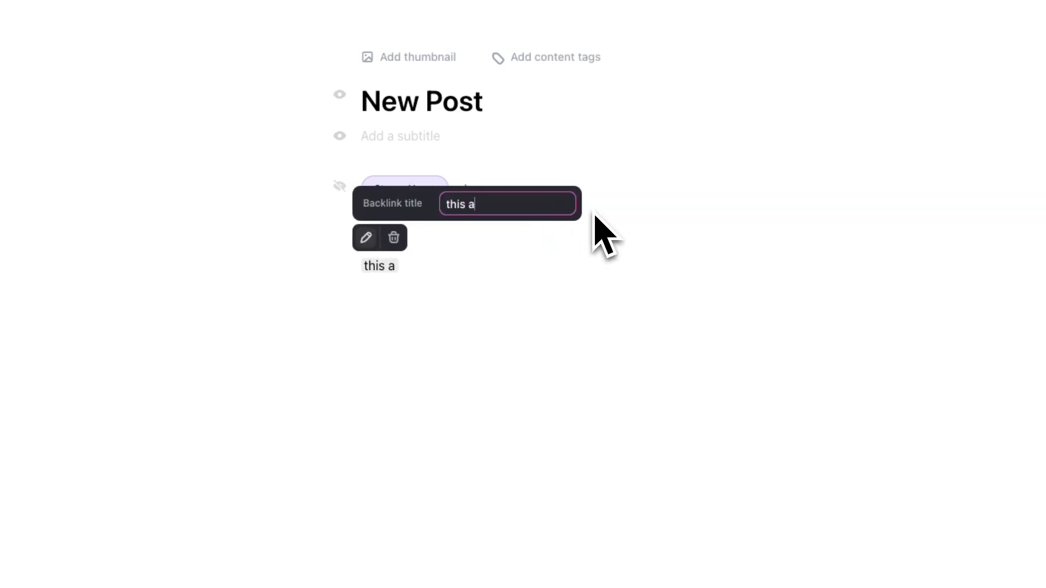
text(rticle.)
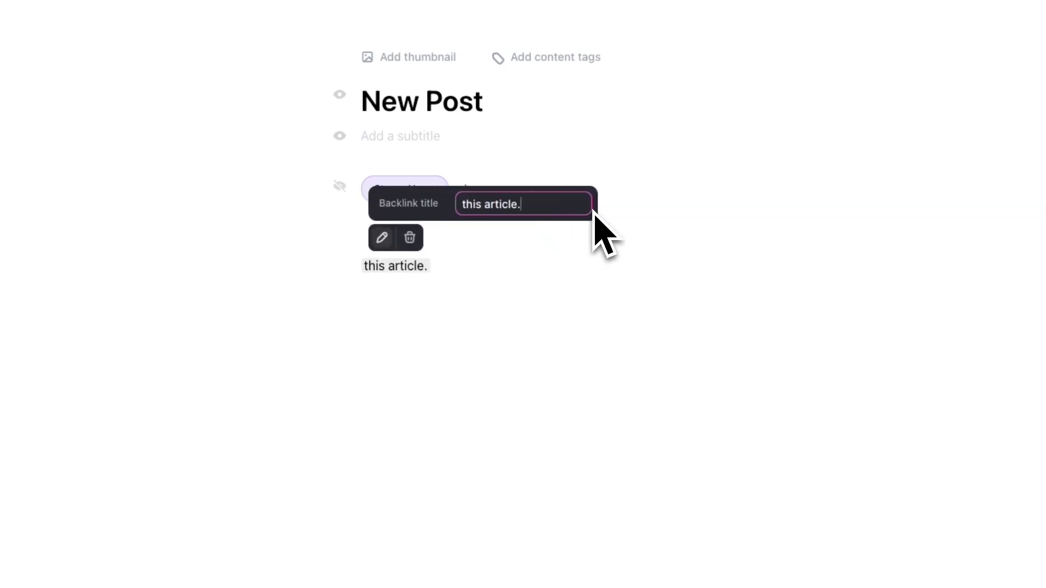
click(465, 271)
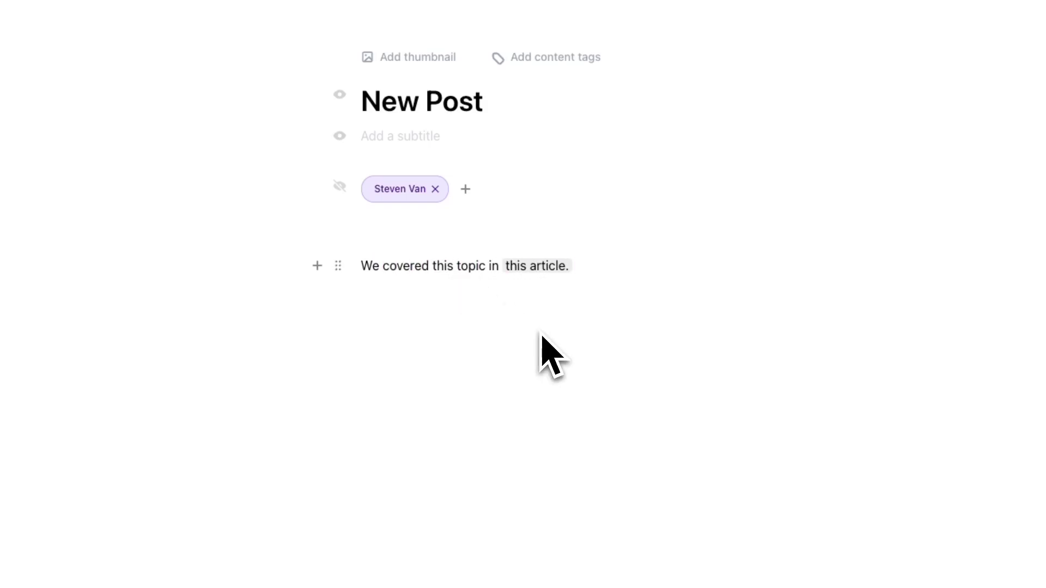
- Check the Backlinks panel: no incoming links, one outgoing link to the Photoshop post
click(885, 81)
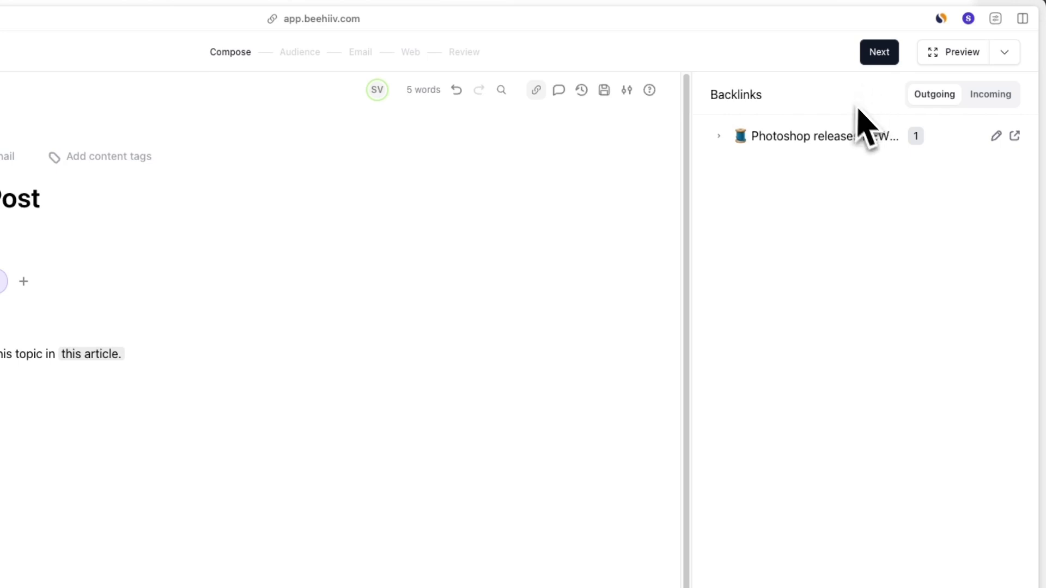
click(988, 96)
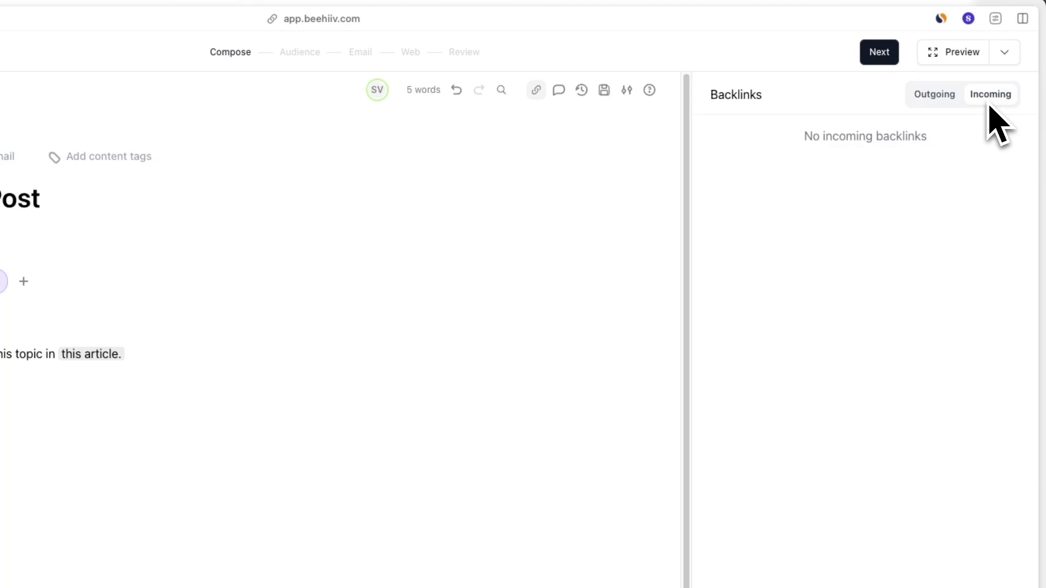
click(941, 98)
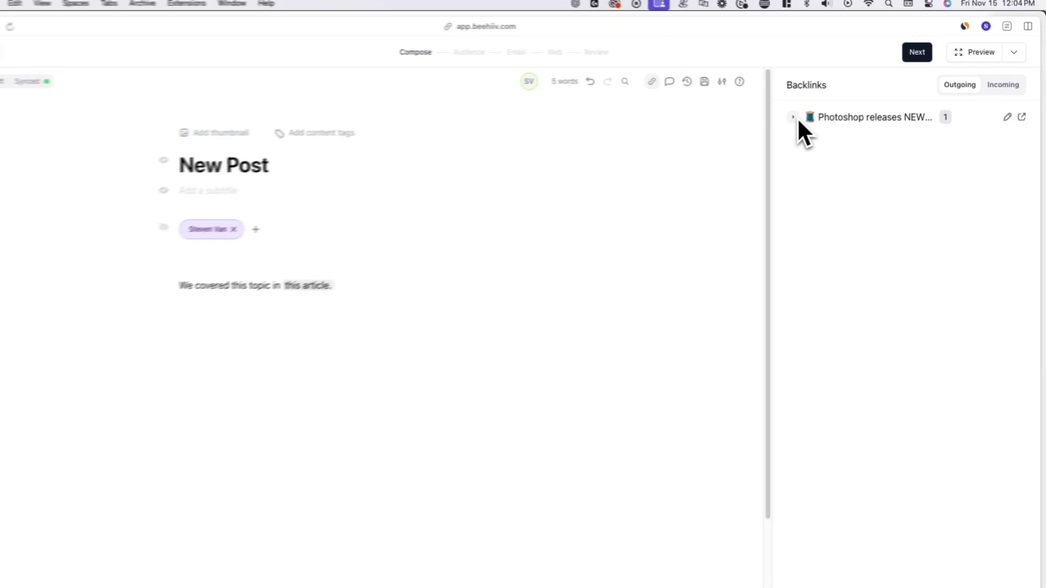
- Confirm the 'this article.' reference, then view the Photoshop post's published page
click(719, 136)
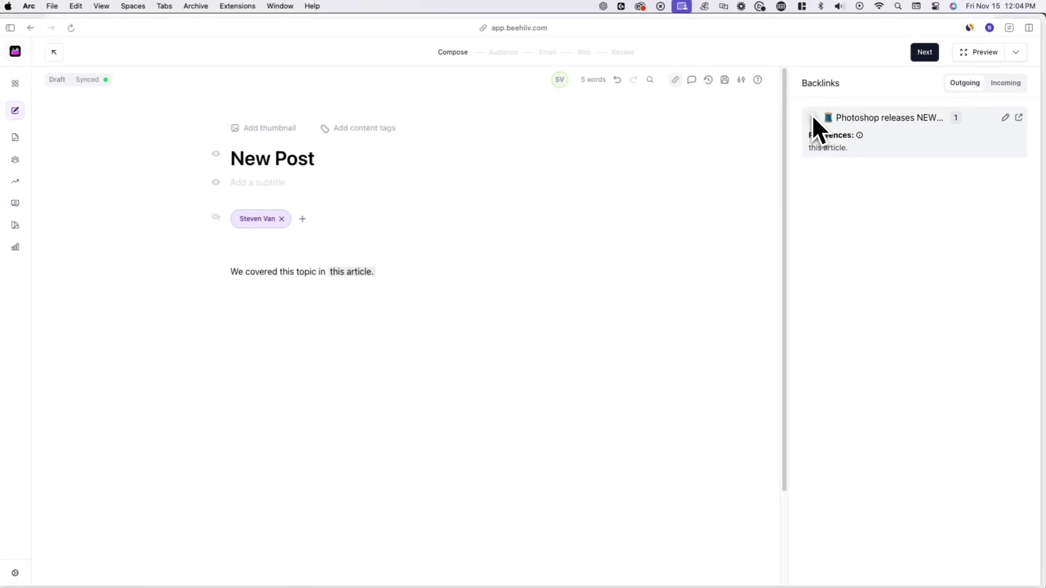
click(839, 146)
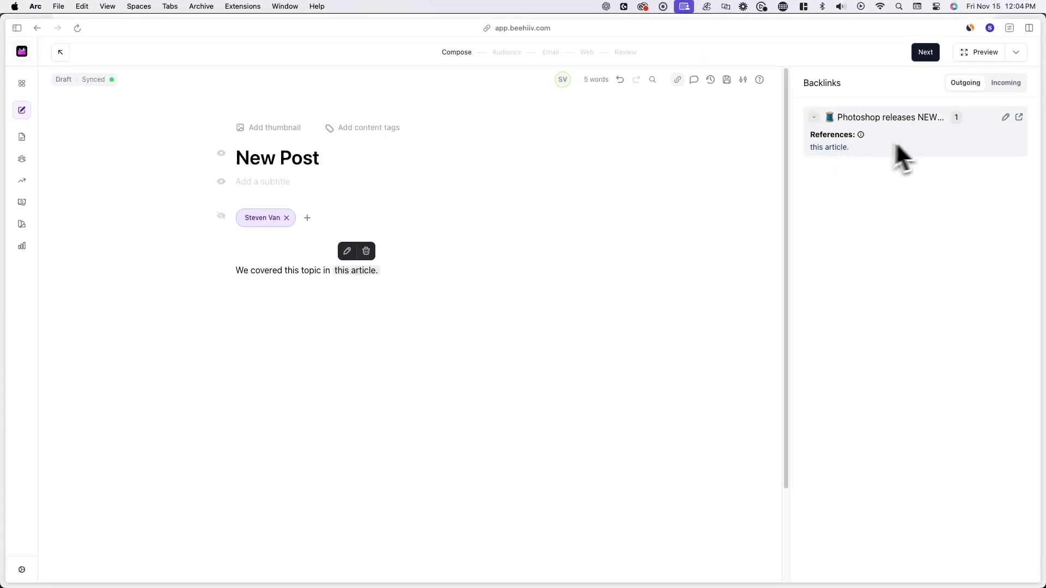
click(1019, 117)
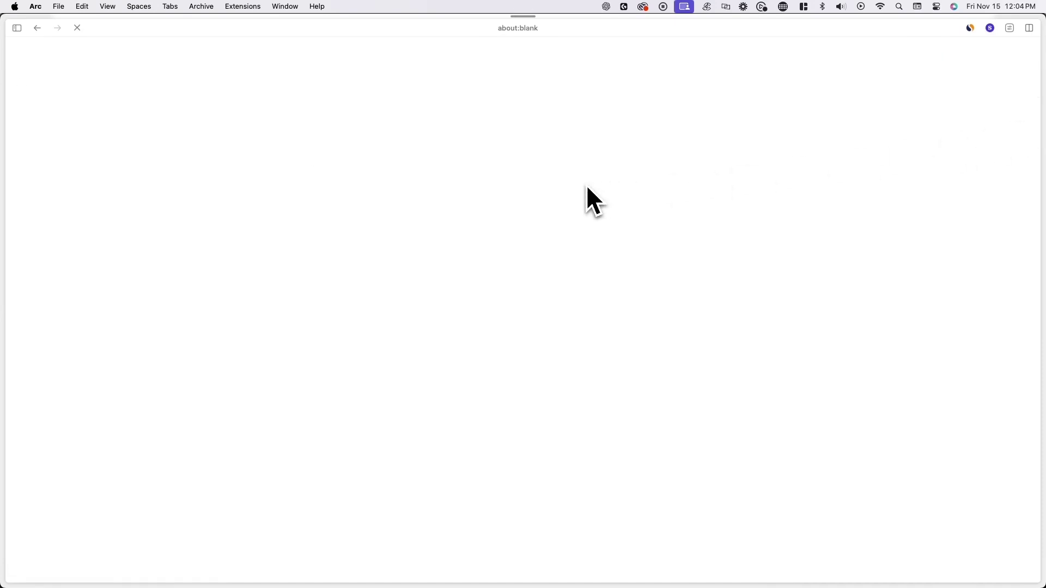